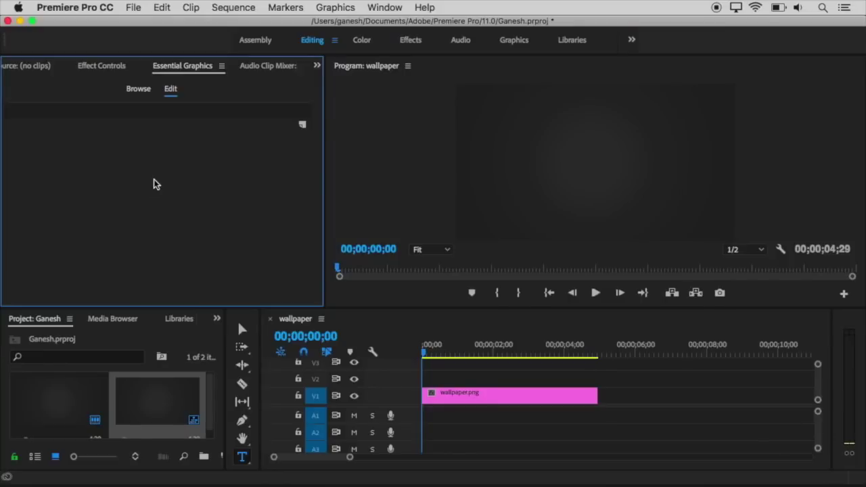
Show the Essential Graphics panel from the Window menu and return to the Selection Tool.
{"action": "left_click", "coordinate": [378, 10]}
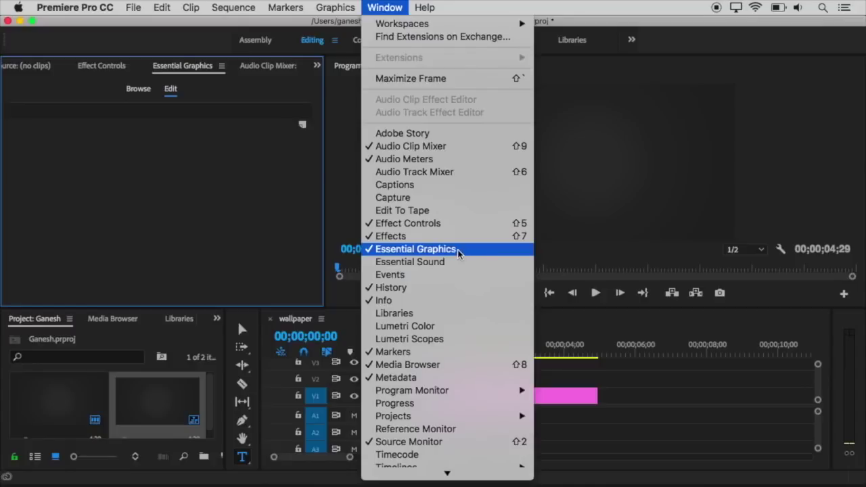
{"action": "left_click", "coordinate": [457, 249]}
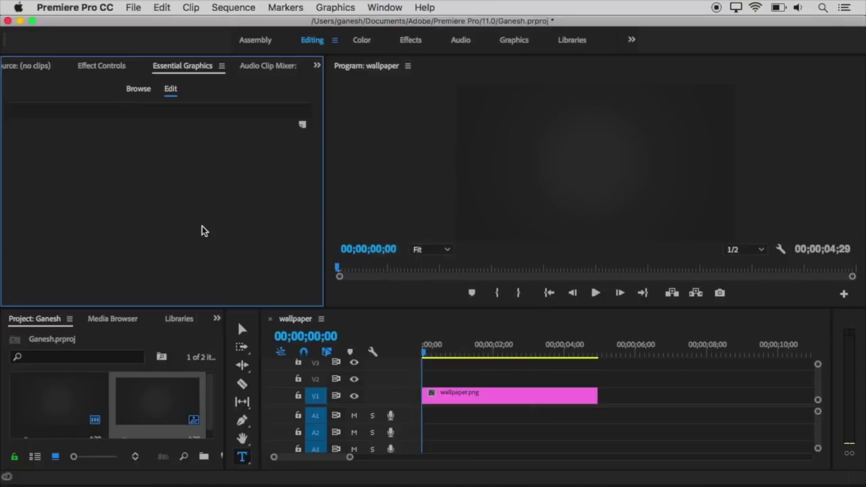
{"action": "left_click", "coordinate": [239, 330]}
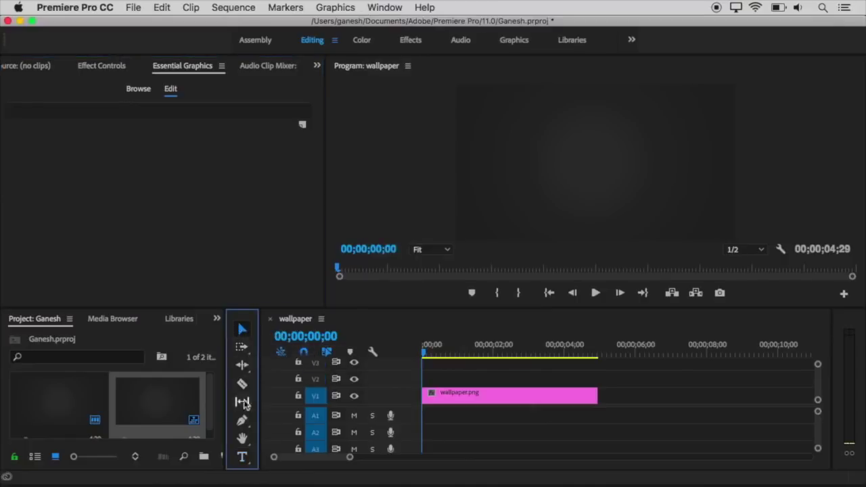
Add a text title reading 'Tamil Tutorials World' near the top of the frame.
{"action": "left_click", "coordinate": [242, 458]}
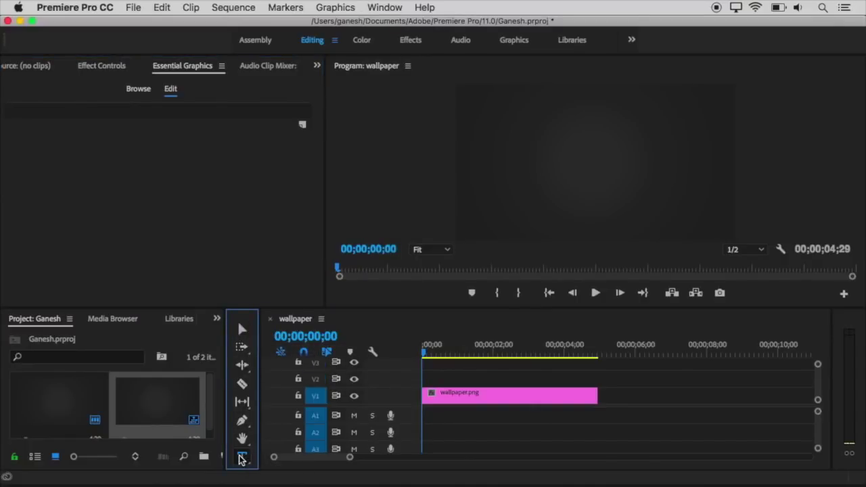
{"action": "left_click", "coordinate": [494, 145]}
{"action": "type", "text": "Tamil Tutorials World"}
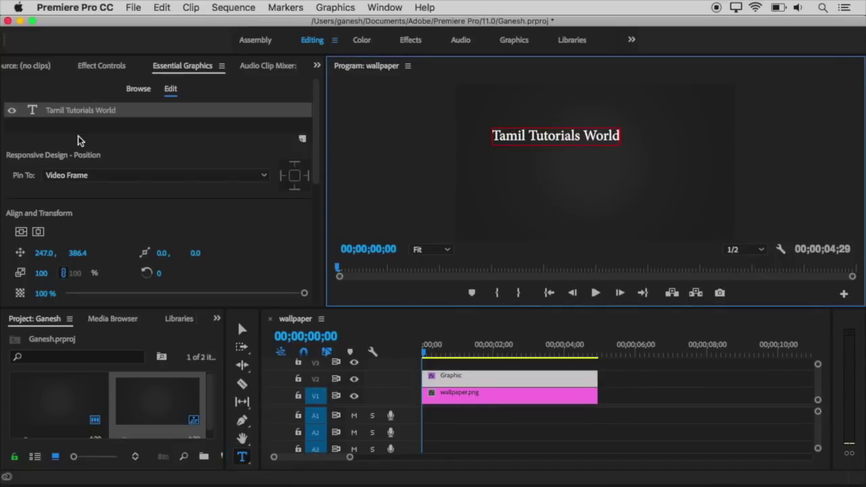
Review the title's Text settings in the Essential Graphics panel.
{"action": "scroll", "coordinate": [106, 169], "scroll_direction": "down", "scroll_amount": 3}
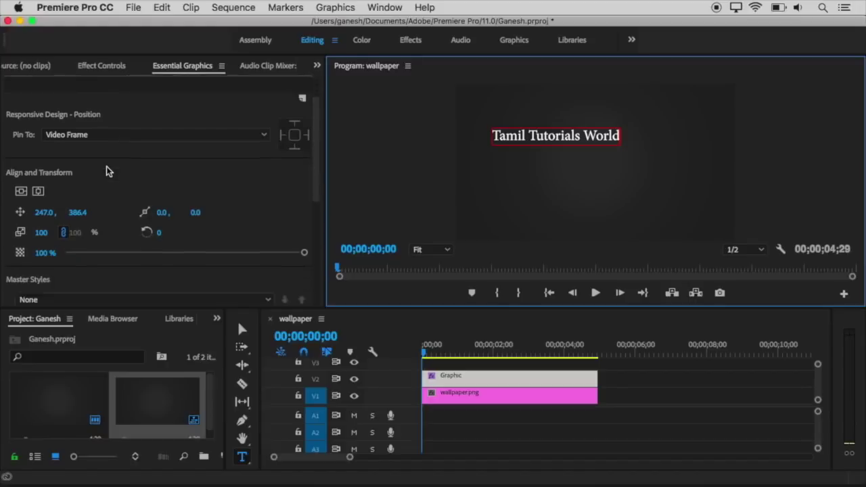
{"action": "scroll", "coordinate": [106, 169], "scroll_direction": "down", "scroll_amount": 3}
{"action": "scroll", "coordinate": [106, 169], "scroll_direction": "down", "scroll_amount": 2}
{"action": "scroll", "coordinate": [106, 166], "scroll_direction": "down", "scroll_amount": 2}
{"action": "scroll", "coordinate": [106, 166], "scroll_direction": "down", "scroll_amount": 3}
{"action": "scroll", "coordinate": [106, 166], "scroll_direction": "down", "scroll_amount": 2}
{"action": "scroll", "coordinate": [110, 255], "scroll_direction": "up", "scroll_amount": 2}
{"action": "scroll", "coordinate": [110, 255], "scroll_direction": "up", "scroll_amount": 2}
{"action": "scroll", "coordinate": [110, 255], "scroll_direction": "up", "scroll_amount": 2}
{"action": "scroll", "coordinate": [110, 255], "scroll_direction": "up", "scroll_amount": 3}
{"action": "scroll", "coordinate": [110, 256], "scroll_direction": "up", "scroll_amount": 1}
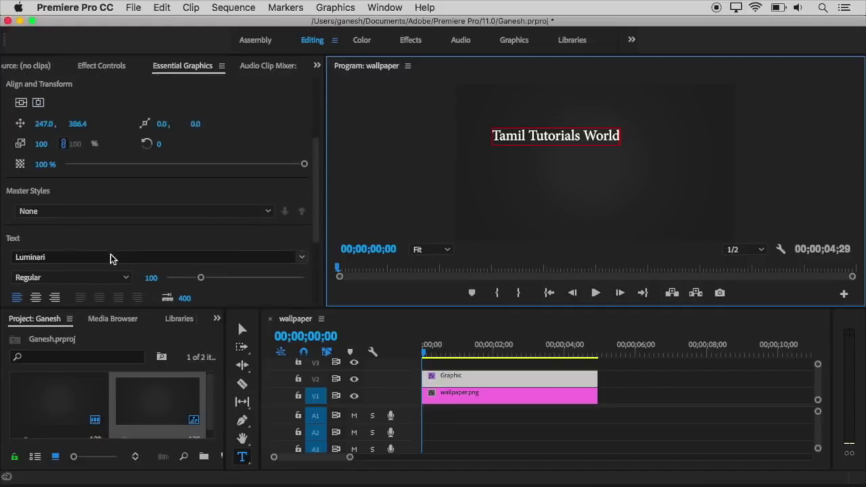
{"action": "scroll", "coordinate": [169, 230], "scroll_direction": "up", "scroll_amount": 5}
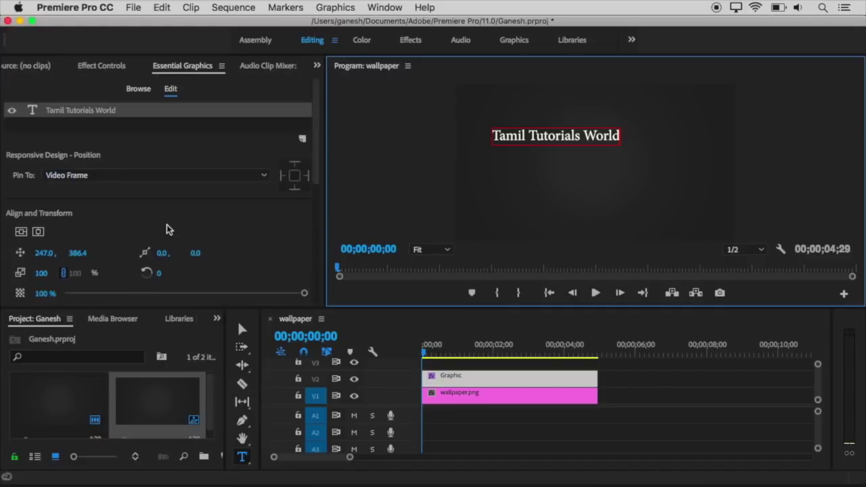
Select the title clip on V2 to show its Responsive Design – Time settings.
{"action": "left_click", "coordinate": [302, 142]}
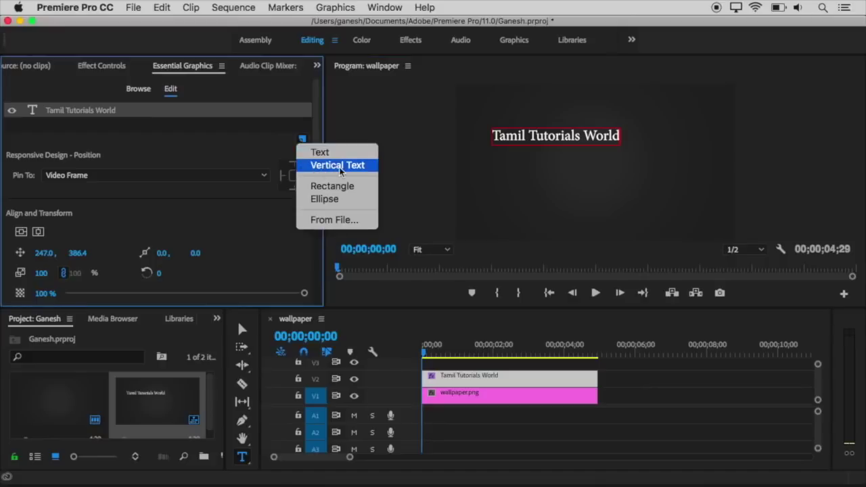
{"action": "left_click", "coordinate": [136, 109]}
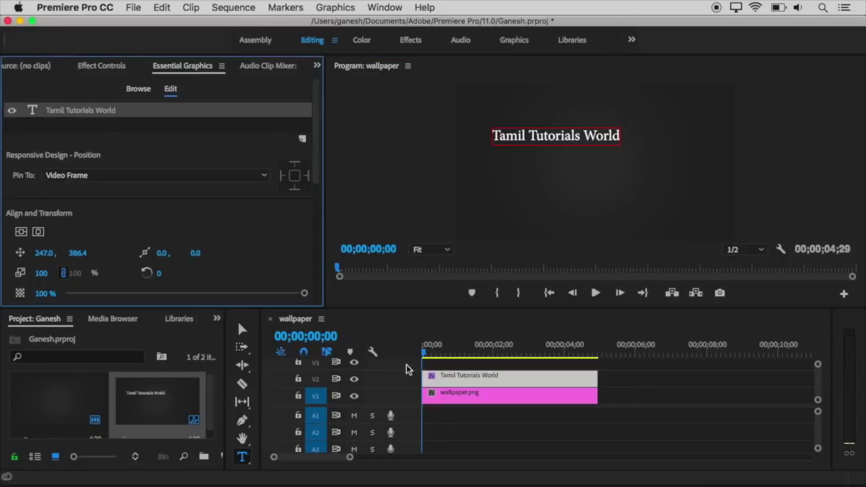
{"action": "left_click", "coordinate": [443, 400]}
{"action": "left_click", "coordinate": [445, 382]}
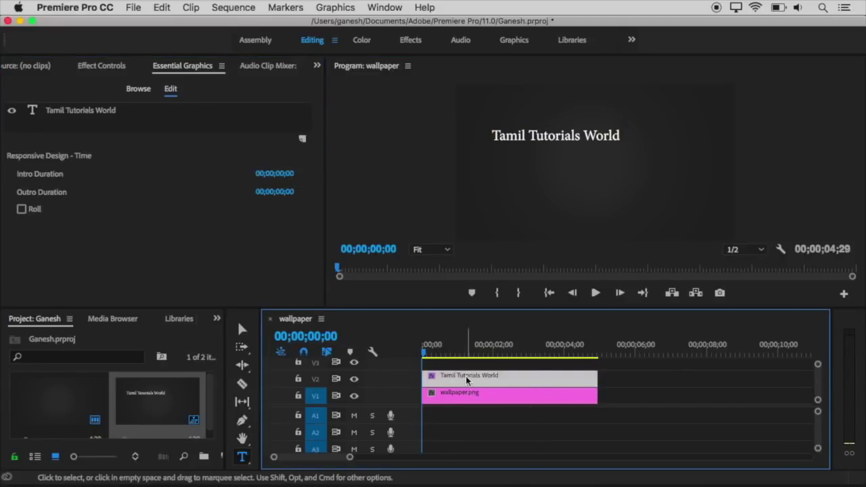
Enable Roll with Start and End Offscreen, preview it, and bring up the TextEdit credits.
{"action": "left_click", "coordinate": [21, 209]}
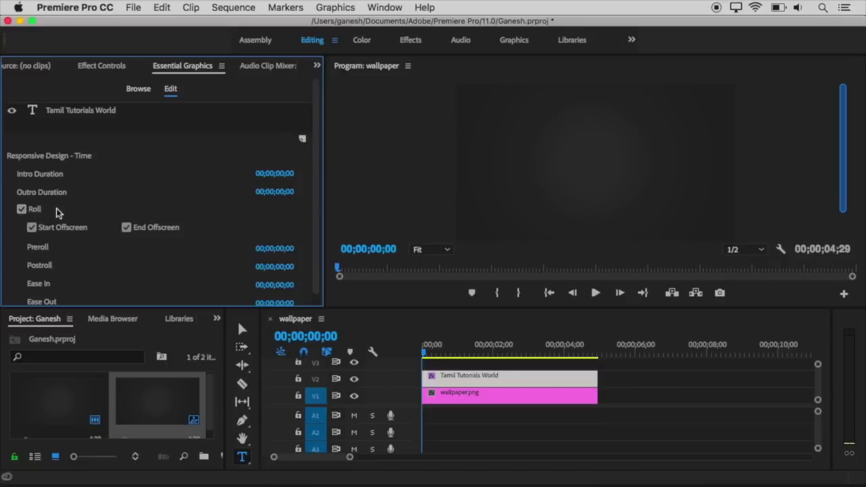
{"action": "scroll", "coordinate": [75, 209], "scroll_direction": "down", "scroll_amount": 1}
{"action": "scroll", "coordinate": [75, 209], "scroll_direction": "up", "scroll_amount": 1}
{"action": "left_click_drag", "start_coordinate": [842, 154], "coordinate": [844, 184]}
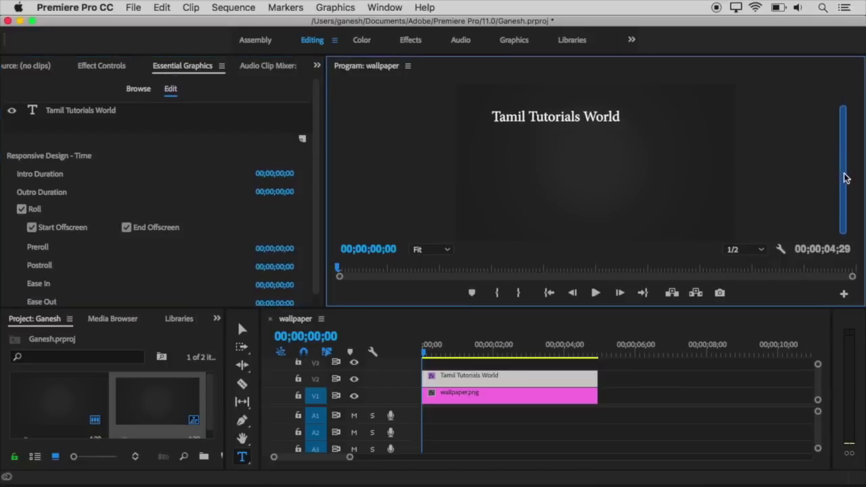
{"action": "left_click_drag", "start_coordinate": [842, 183], "coordinate": [842, 163]}
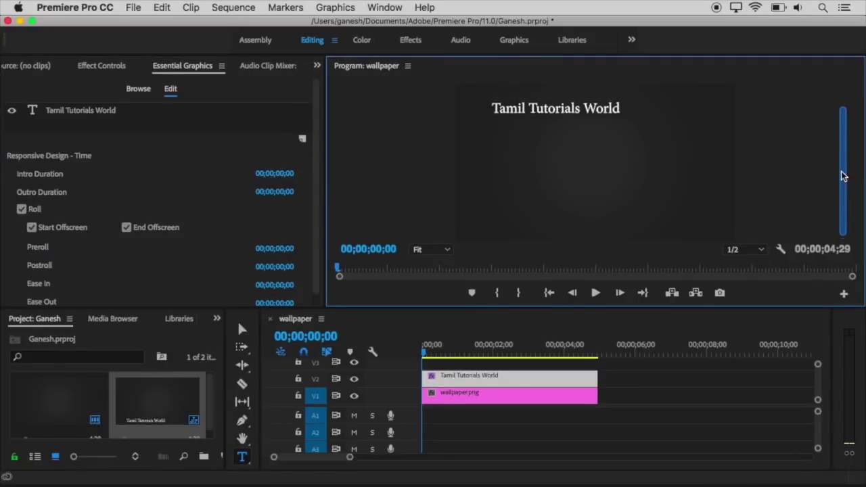
{"action": "double_click", "coordinate": [565, 108]}
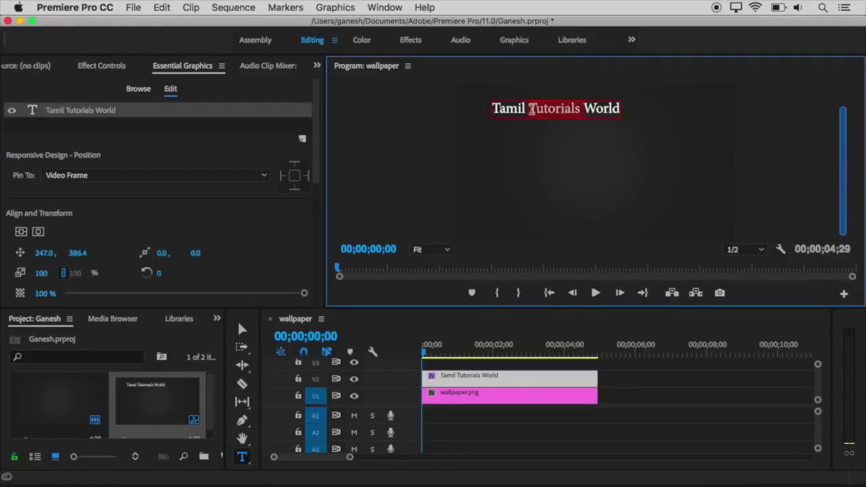
{"action": "left_click", "coordinate": [675, 467]}
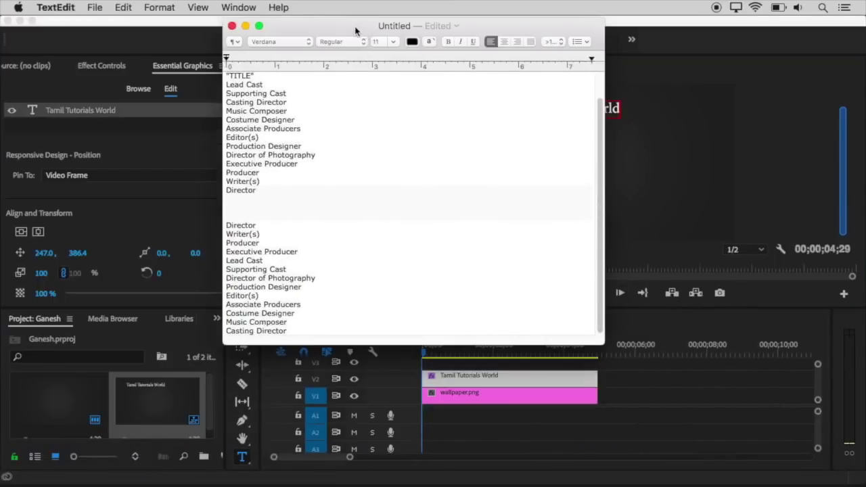
Copy the credit roles Director through Casting Director from TextEdit, then return to Premiere.
{"action": "left_click_drag", "start_coordinate": [355, 30], "coordinate": [371, 83]}
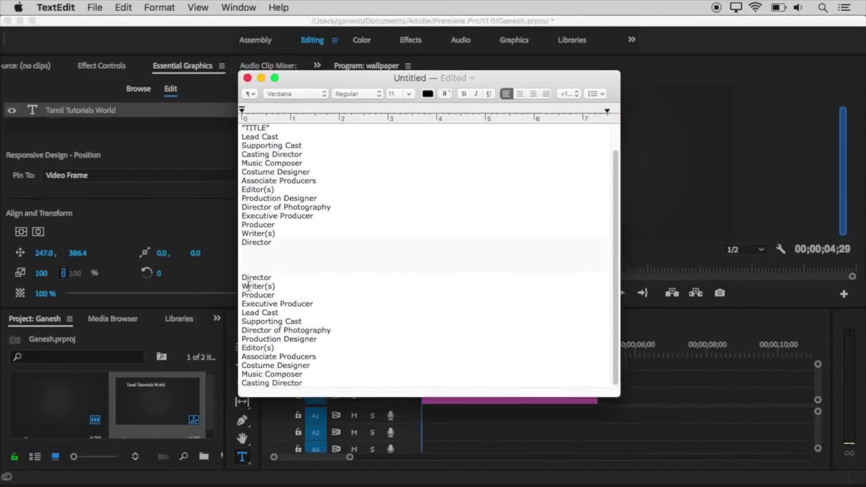
{"action": "left_click_drag", "start_coordinate": [241, 278], "coordinate": [299, 384]}
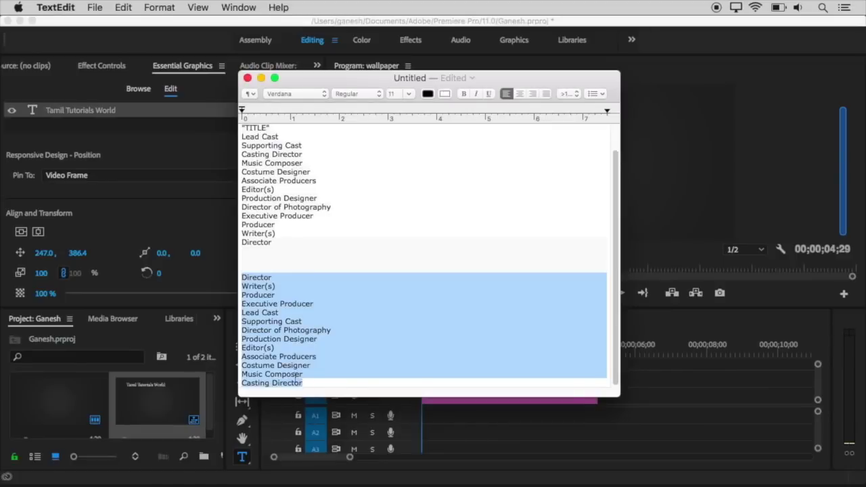
{"action": "right_click", "coordinate": [262, 314]}
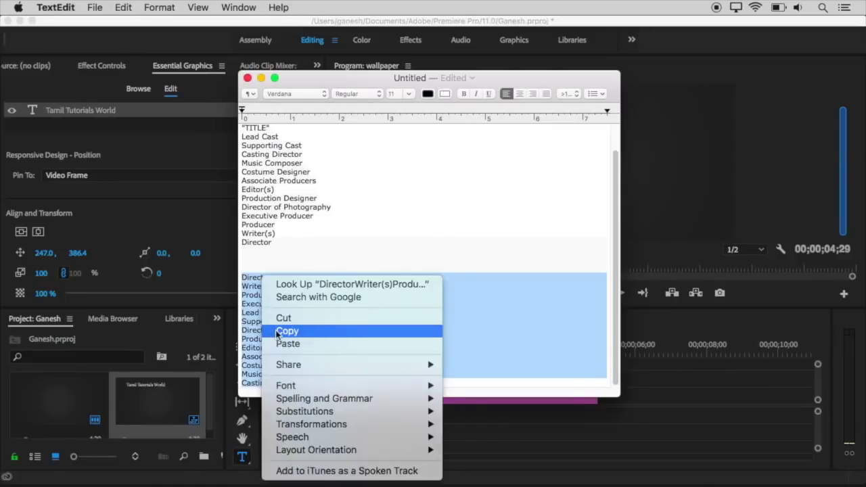
{"action": "left_click", "coordinate": [288, 331]}
{"action": "left_click", "coordinate": [261, 78]}
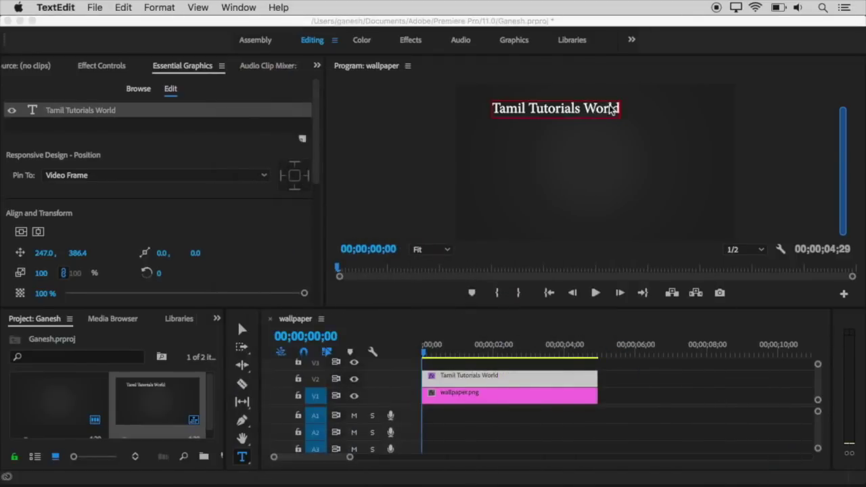
{"action": "left_click", "coordinate": [616, 111]}
Paste the Director–Casting Director credit roles two lines below 'Tamil Tutorials World'.
{"action": "double_click", "coordinate": [618, 110]}
{"action": "left_click", "coordinate": [614, 113]}
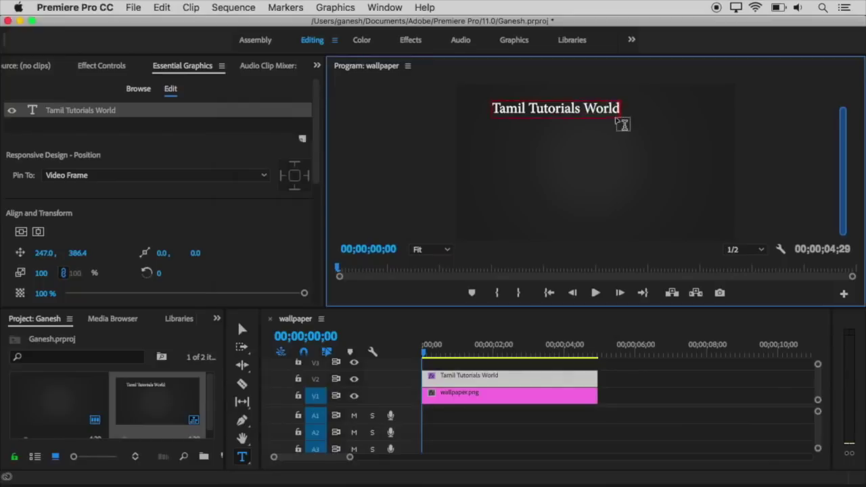
{"action": "key", "text": "Return"}
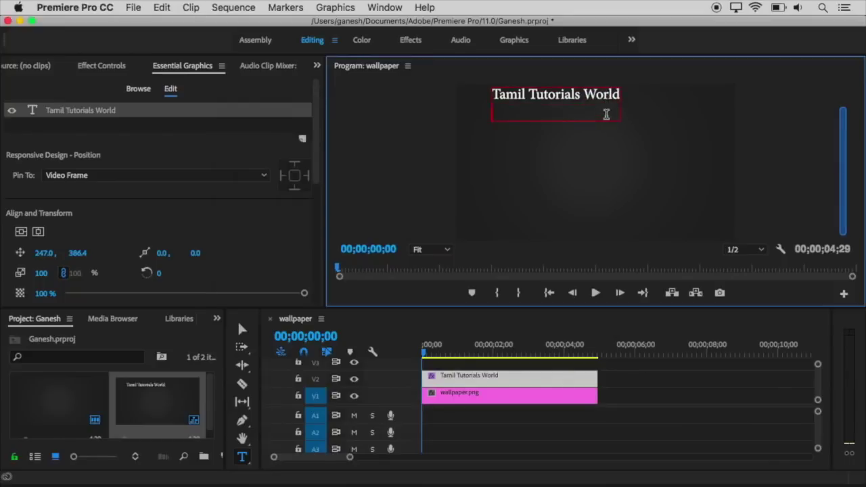
{"action": "key", "text": "Return"}
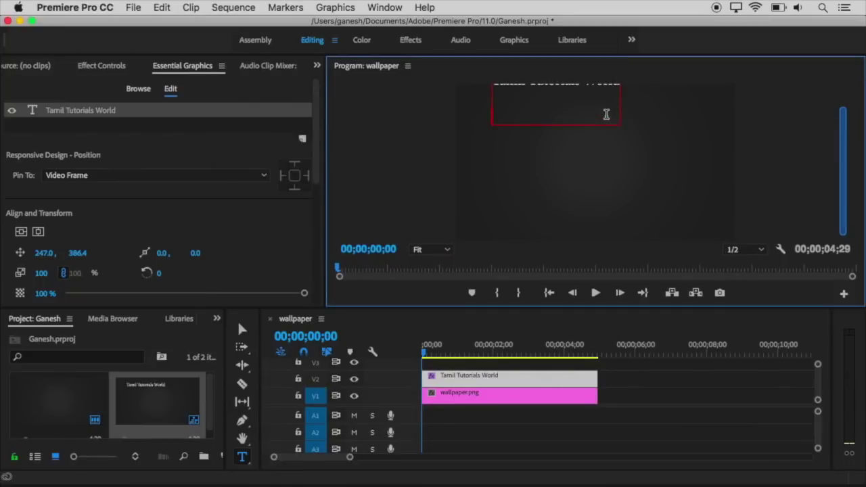
{"action": "key", "text": "super+v"}
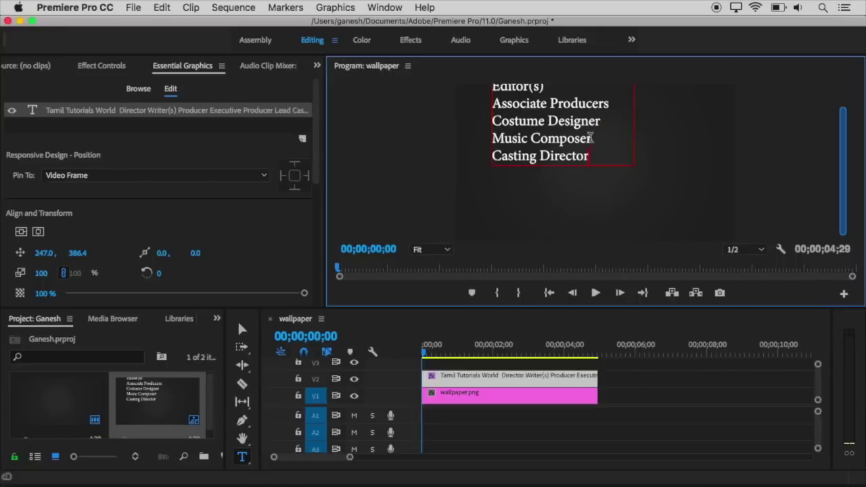
Scroll the roll back up and select the 'Tamil Tutorials World' line for restyling.
{"action": "left_click_drag", "start_coordinate": [843, 176], "coordinate": [850, 165]}
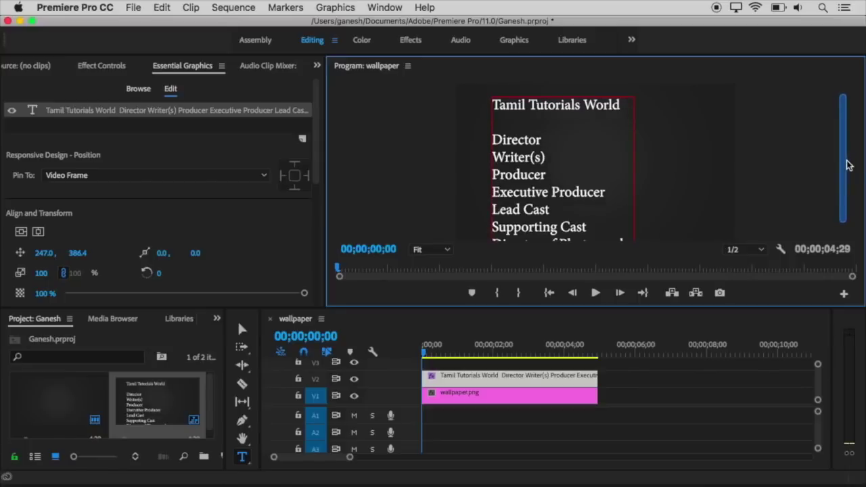
{"action": "triple_click", "coordinate": [618, 103]}
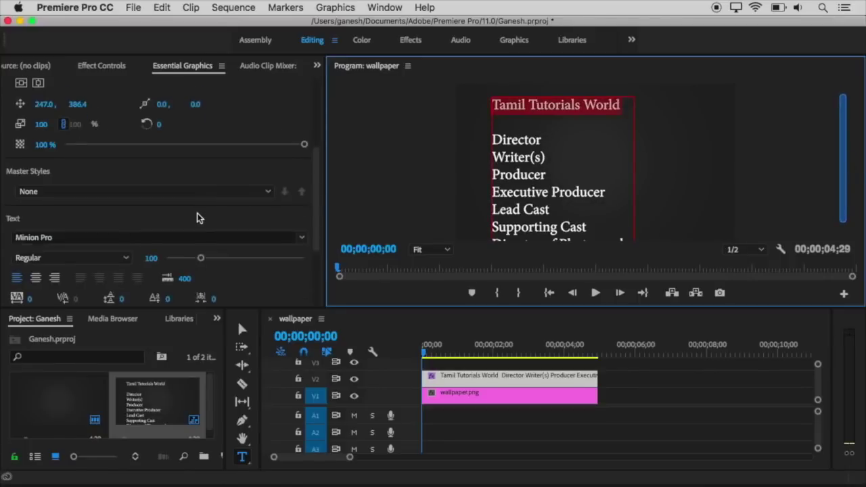
{"action": "left_click", "coordinate": [165, 224]}
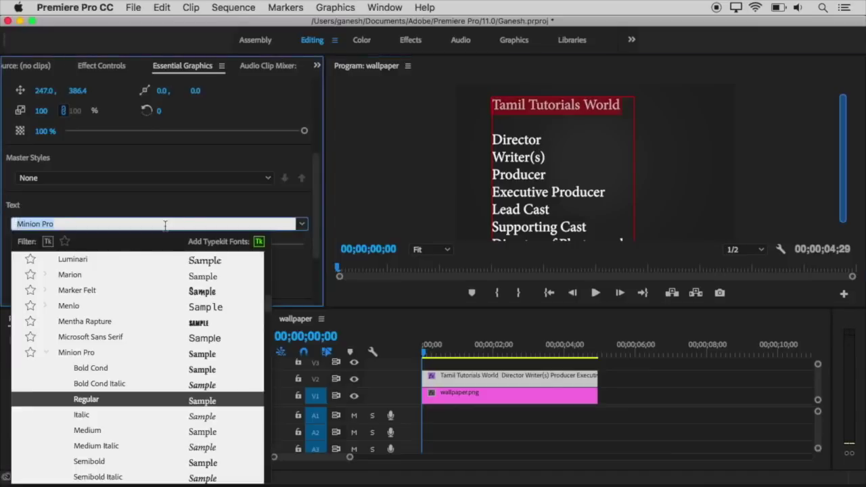
Set the 'Tamil Tutorials World' heading to the American Captain font.
{"action": "scroll", "coordinate": [116, 284], "scroll_direction": "up", "scroll_amount": 10}
{"action": "scroll", "coordinate": [117, 284], "scroll_direction": "up", "scroll_amount": 10}
{"action": "scroll", "coordinate": [116, 284], "scroll_direction": "up", "scroll_amount": 10}
{"action": "scroll", "coordinate": [116, 284], "scroll_direction": "up", "scroll_amount": 5}
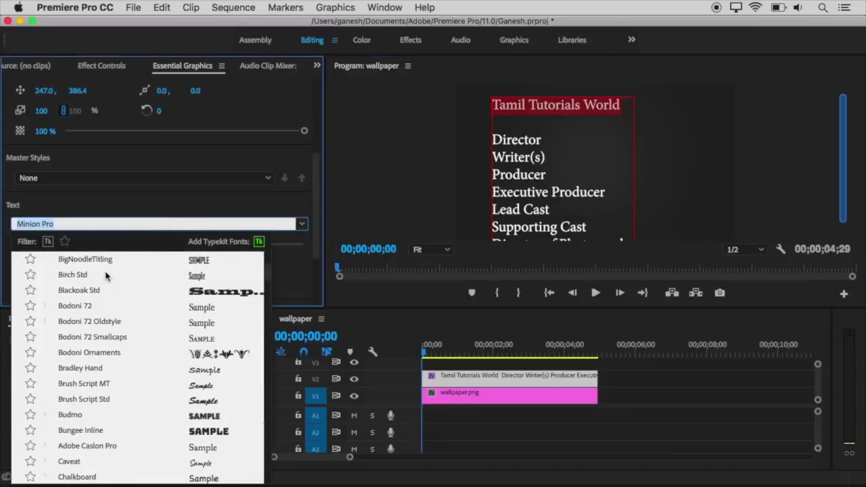
{"action": "scroll", "coordinate": [98, 276], "scroll_direction": "up", "scroll_amount": 5}
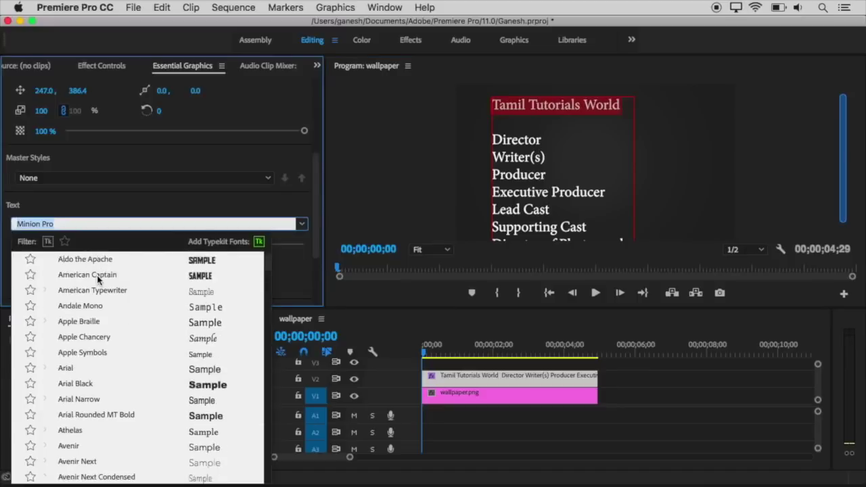
{"action": "left_click", "coordinate": [98, 278]}
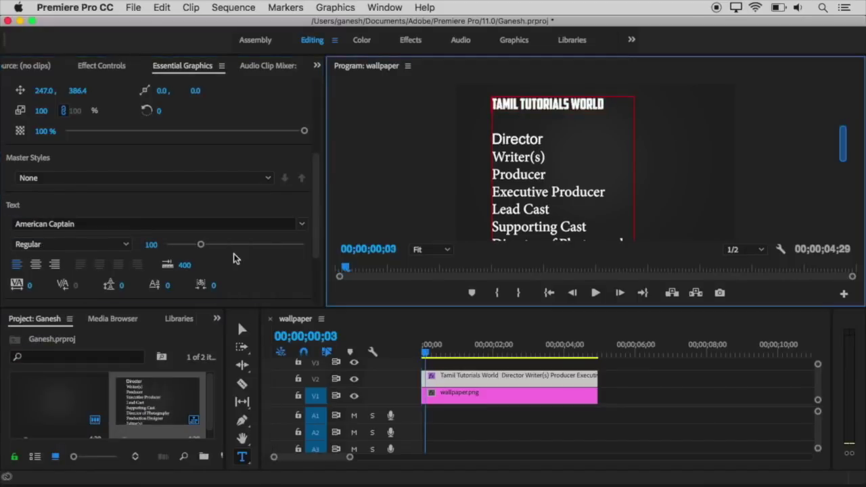
Try centre and right alignment, settle on left-aligned credits, and play the roll.
{"action": "left_click", "coordinate": [36, 264]}
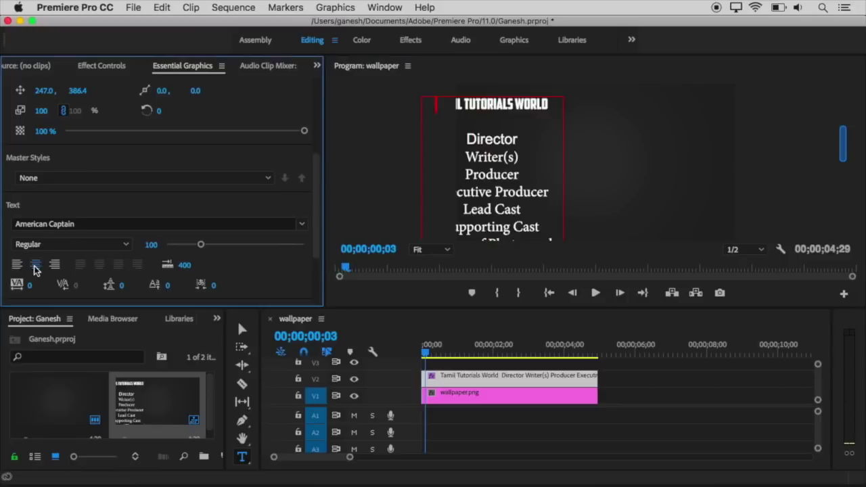
{"action": "left_click", "coordinate": [55, 265]}
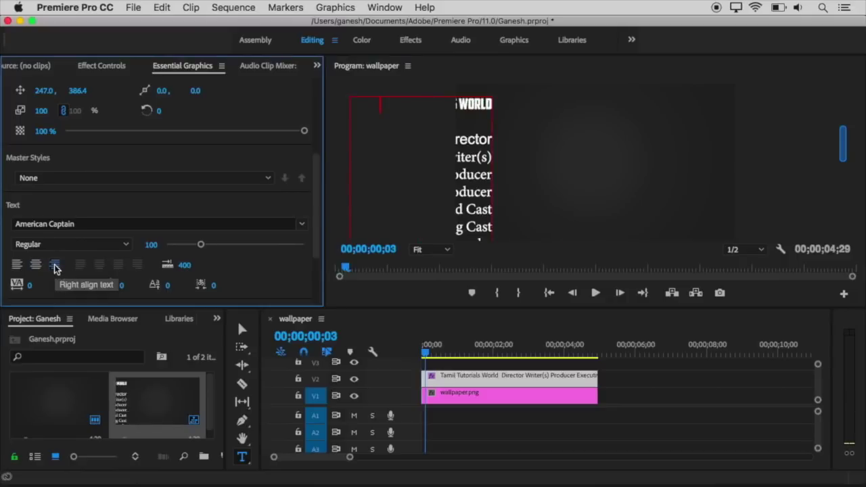
{"action": "left_click", "coordinate": [36, 266]}
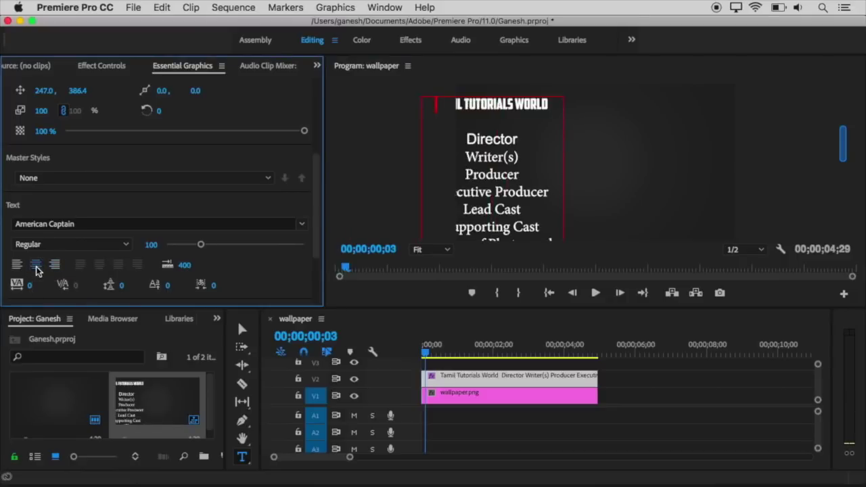
{"action": "left_click", "coordinate": [16, 265]}
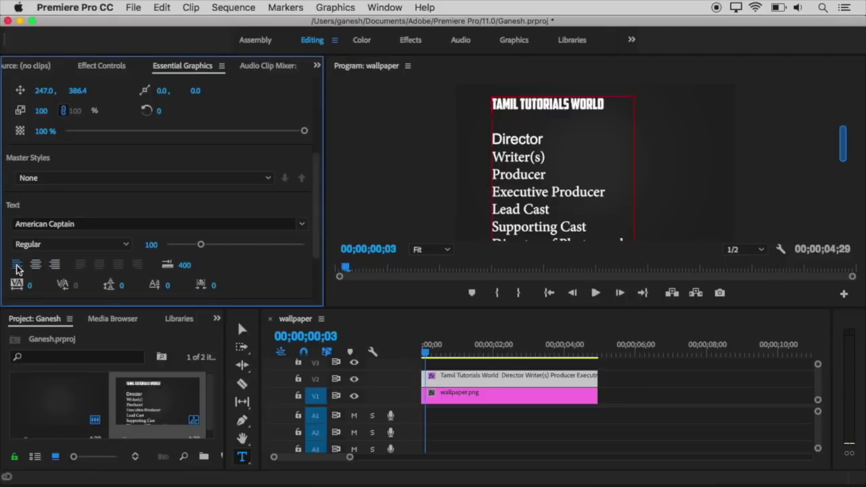
{"action": "left_click", "coordinate": [595, 293]}
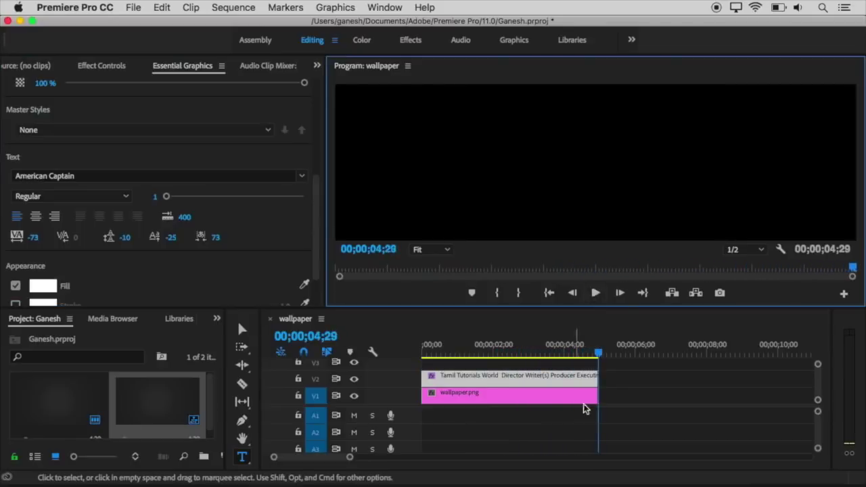
Extend the title and wallpaper.png clips to 00;00;08;20 and play the roll through.
{"action": "left_click", "coordinate": [594, 378]}
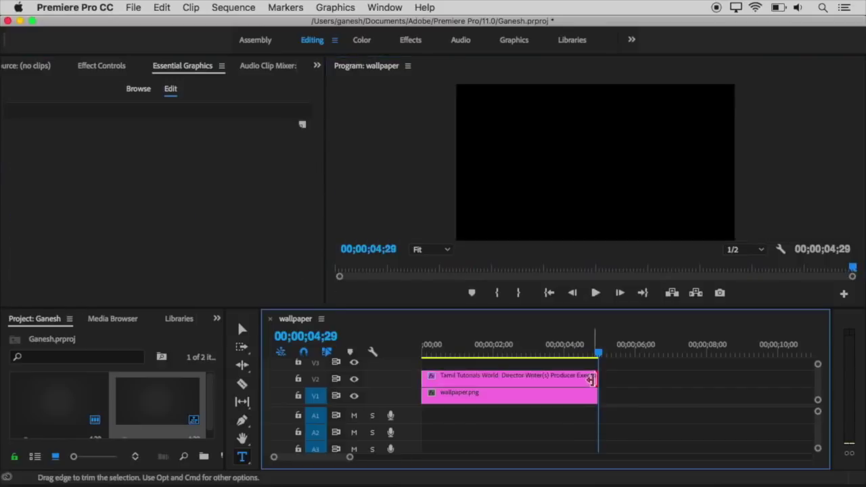
{"action": "left_click_drag", "start_coordinate": [593, 378], "coordinate": [728, 379]}
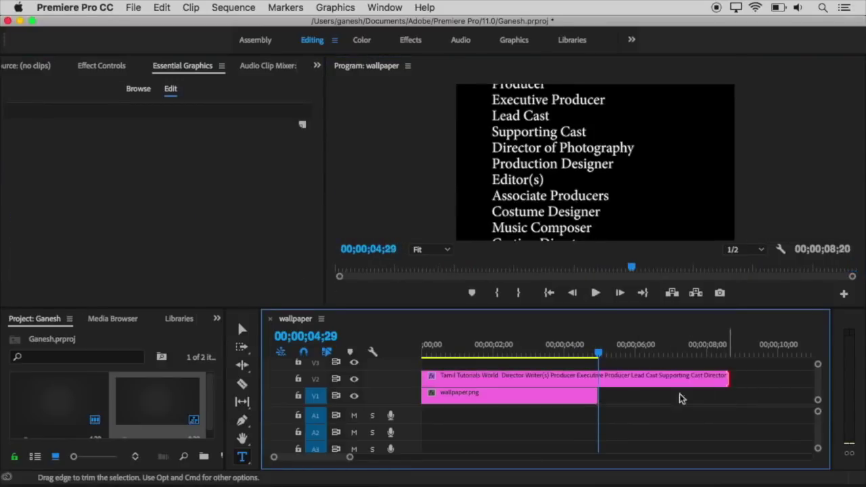
{"action": "left_click_drag", "start_coordinate": [595, 397], "coordinate": [728, 397]}
{"action": "left_click_drag", "start_coordinate": [599, 353], "coordinate": [424, 361]}
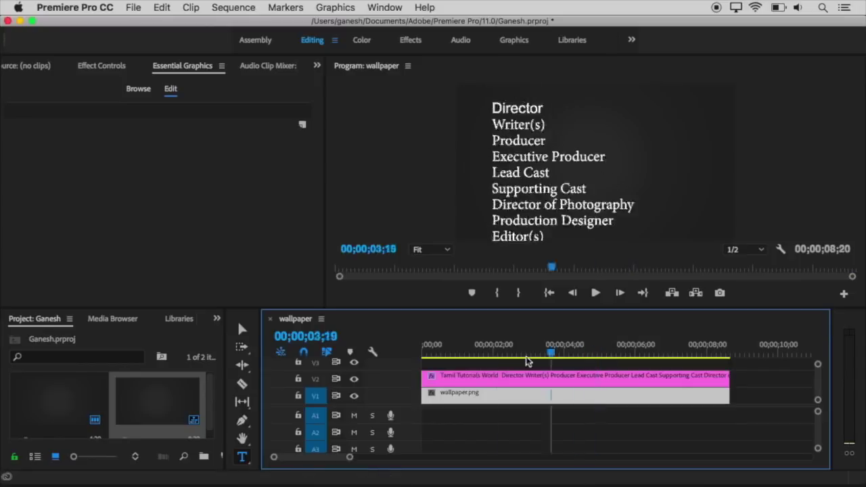
{"action": "left_click", "coordinate": [595, 293]}
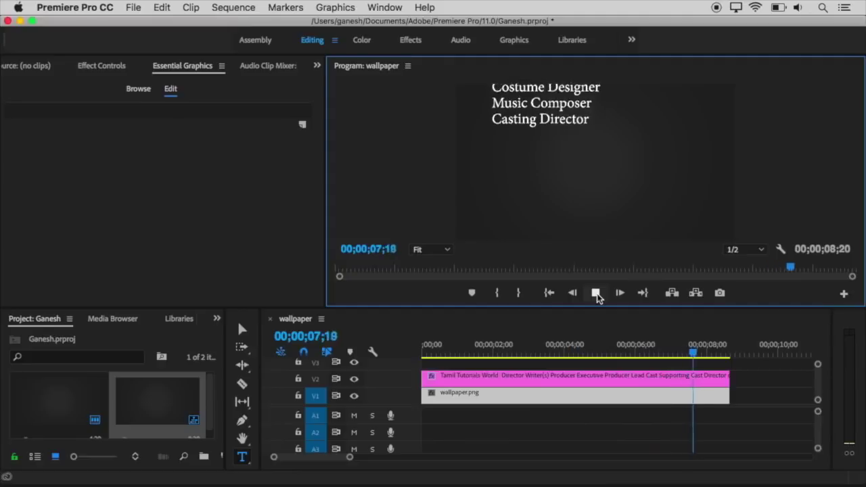
{"action": "left_click", "coordinate": [595, 293]}
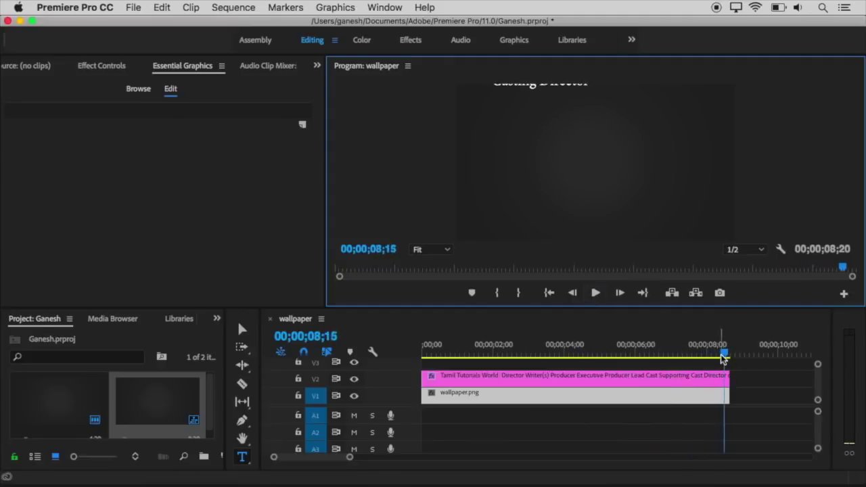
Lengthen both the title and wallpaper clips to 00;00;11;10 and preview the slower roll.
{"action": "left_click_drag", "start_coordinate": [726, 356], "coordinate": [423, 356]}
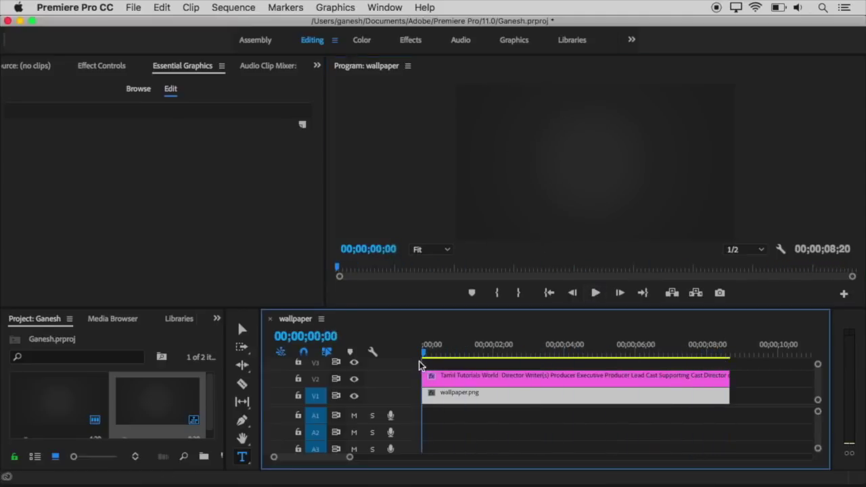
{"action": "left_click_drag", "start_coordinate": [728, 377], "coordinate": [812, 378]}
{"action": "left_click", "coordinate": [710, 399]}
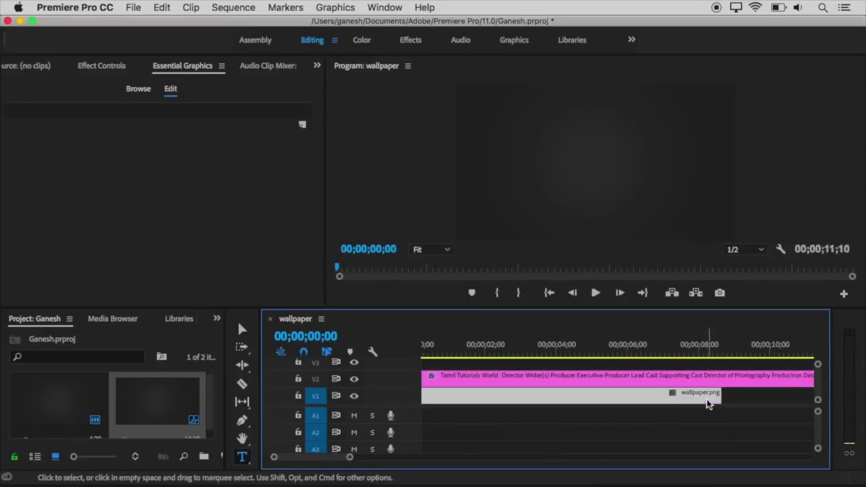
{"action": "left_click_drag", "start_coordinate": [715, 395], "coordinate": [813, 394]}
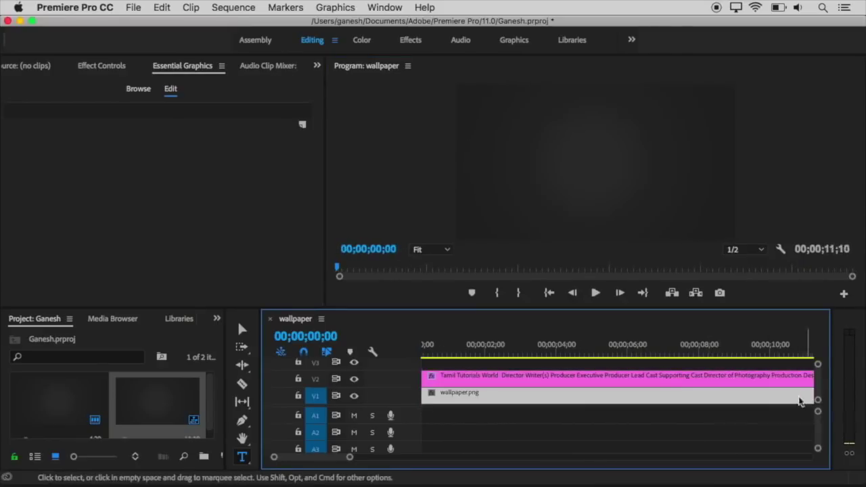
{"action": "left_click", "coordinate": [441, 414]}
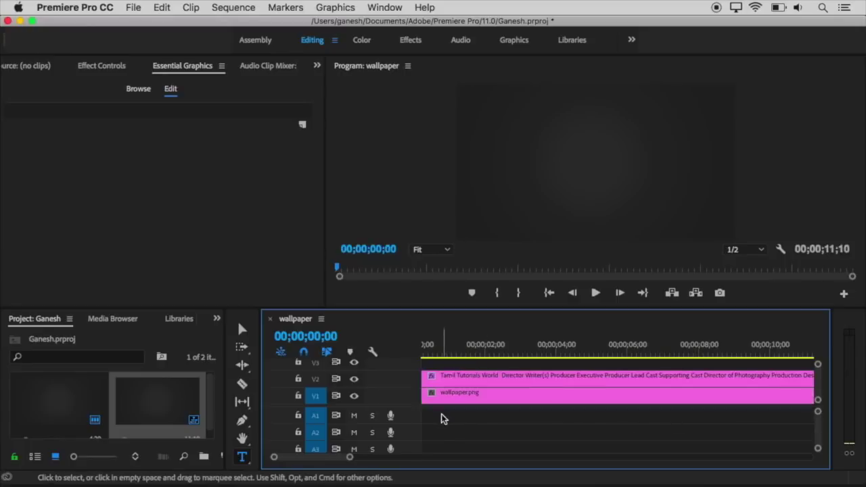
{"action": "left_click", "coordinate": [596, 295]}
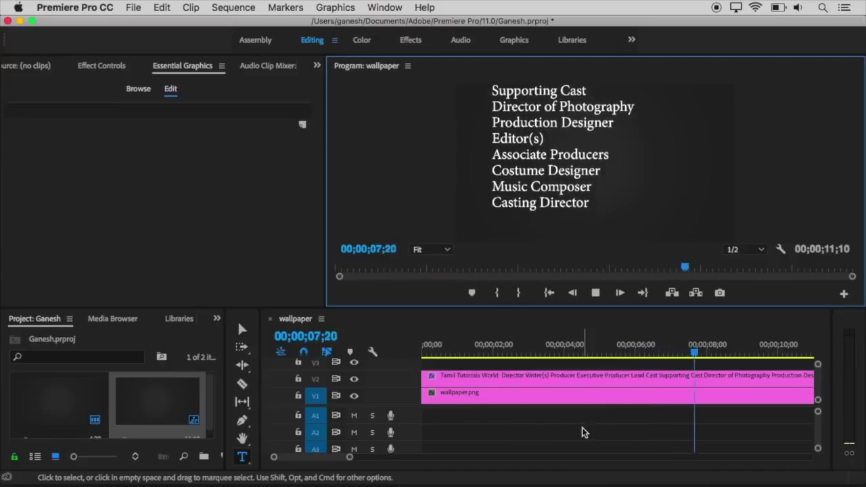
Move the credits text block right to about 526.2, 329.4 and replay from the start.
{"action": "left_click", "coordinate": [595, 293]}
{"action": "left_click", "coordinate": [522, 375]}
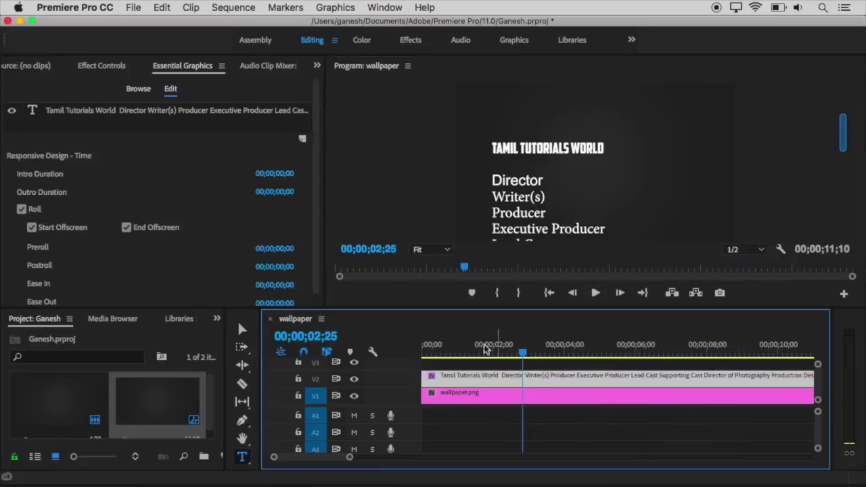
{"action": "left_click", "coordinate": [243, 330]}
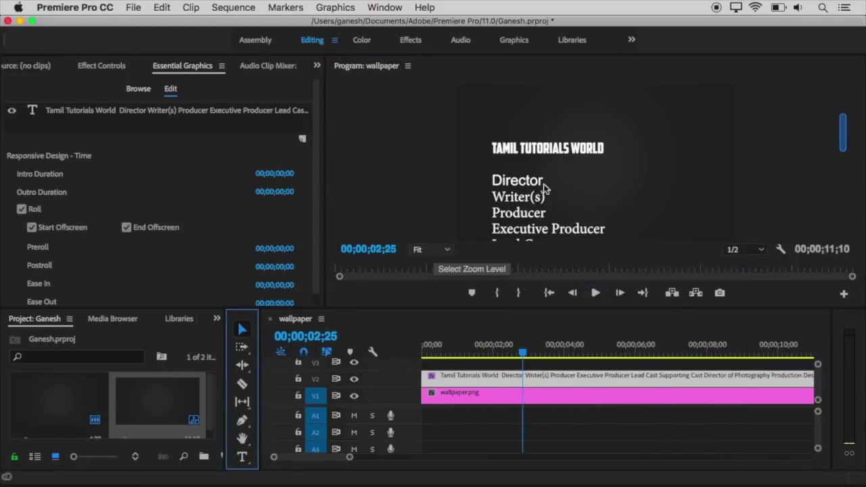
{"action": "left_click_drag", "start_coordinate": [522, 196], "coordinate": [558, 195]}
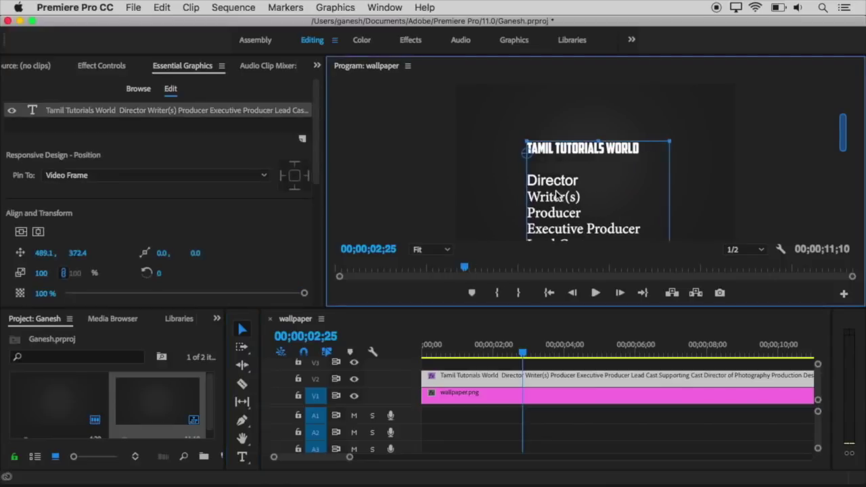
{"action": "left_click_drag", "start_coordinate": [556, 192], "coordinate": [560, 193]}
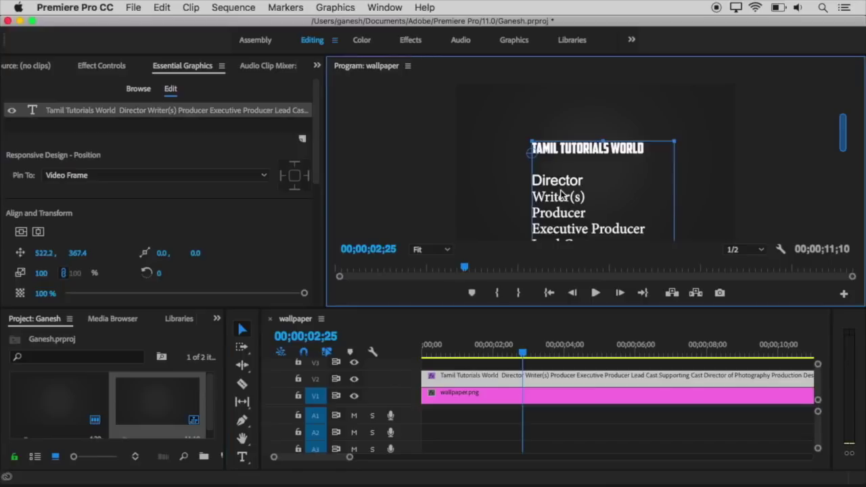
{"action": "left_click_drag", "start_coordinate": [566, 215], "coordinate": [568, 213]}
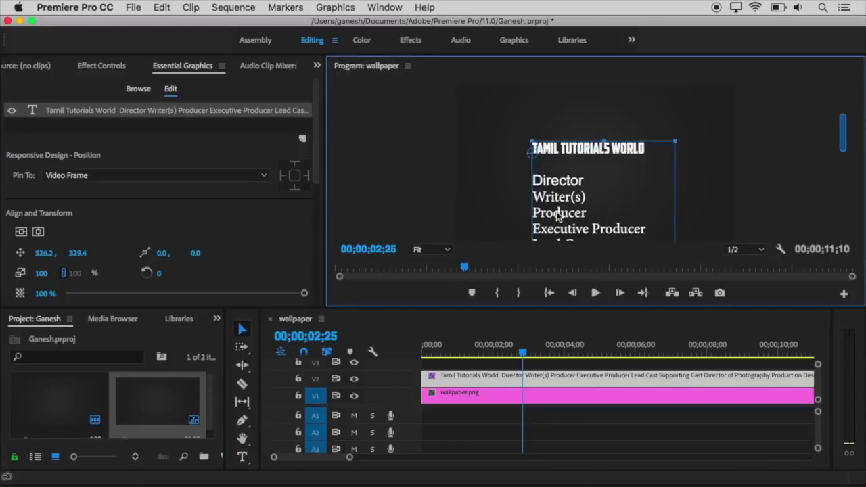
{"action": "key", "text": "Home"}
{"action": "left_click", "coordinate": [595, 292]}
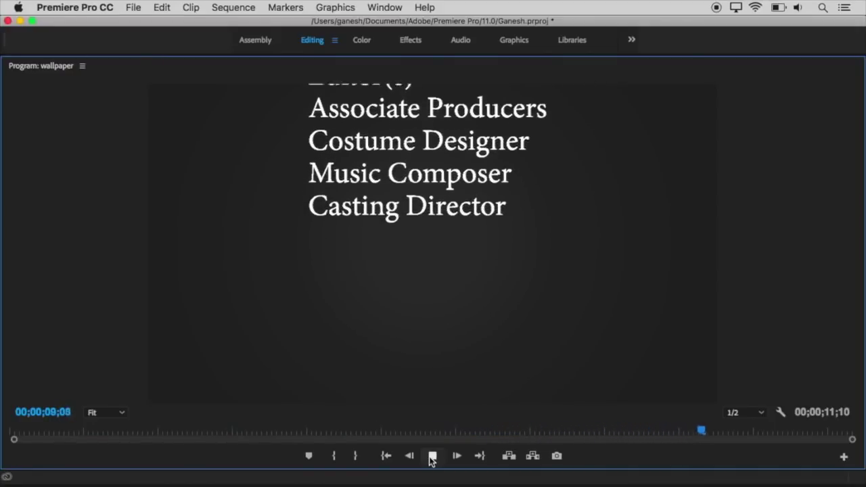
{"action": "key", "text": "grave"}
{"action": "left_click", "coordinate": [548, 355]}
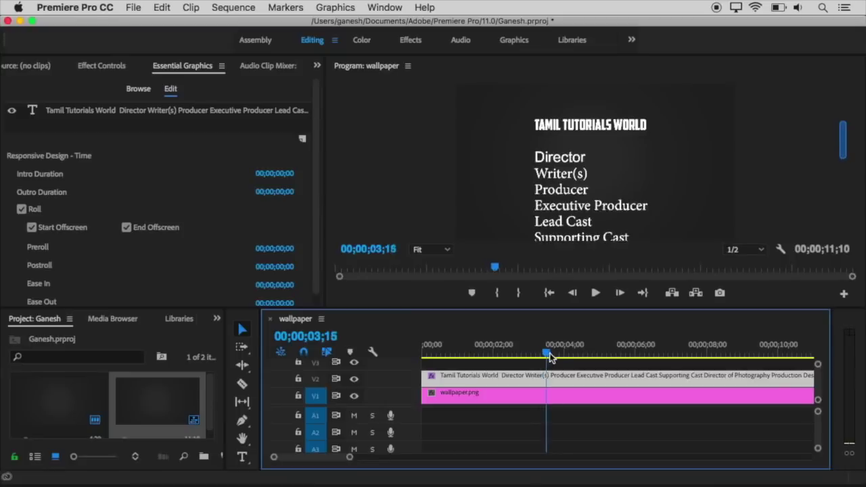